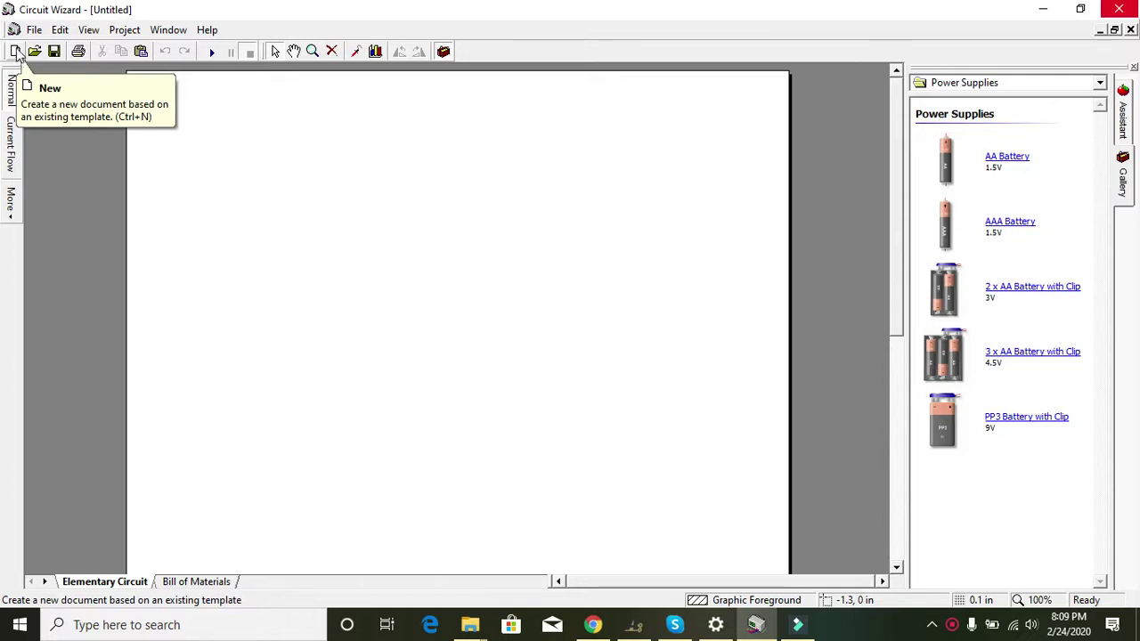
# Start a new Circuit Wizard project from the New toolbar button
pyautogui.click(15, 52)
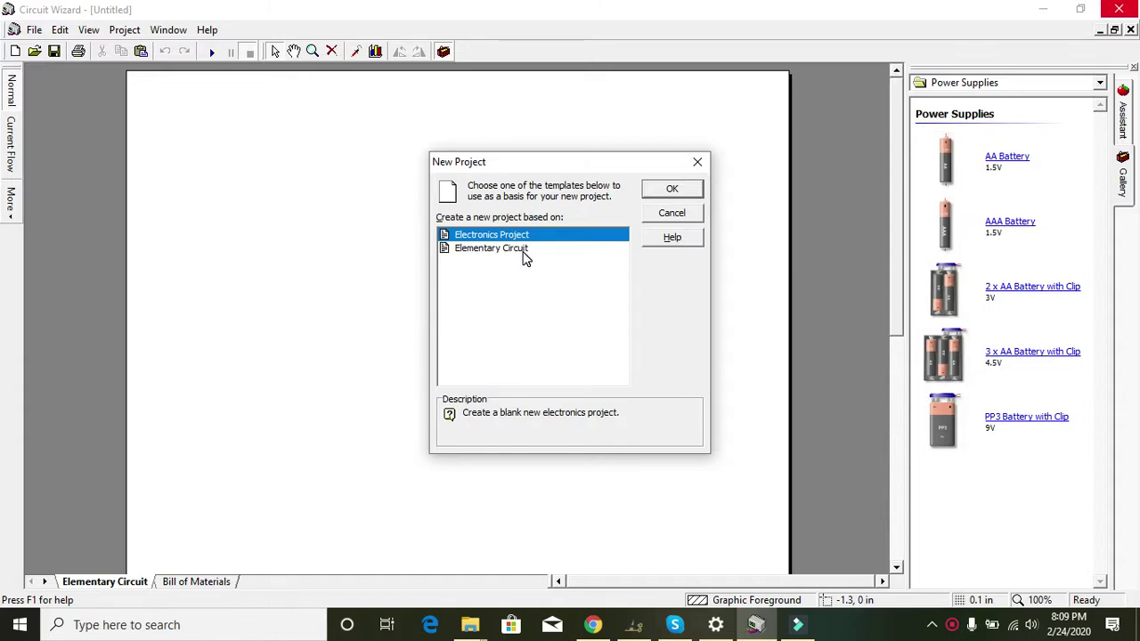
# Create the new project from the Elementary Circuit template
pyautogui.click(524, 254)
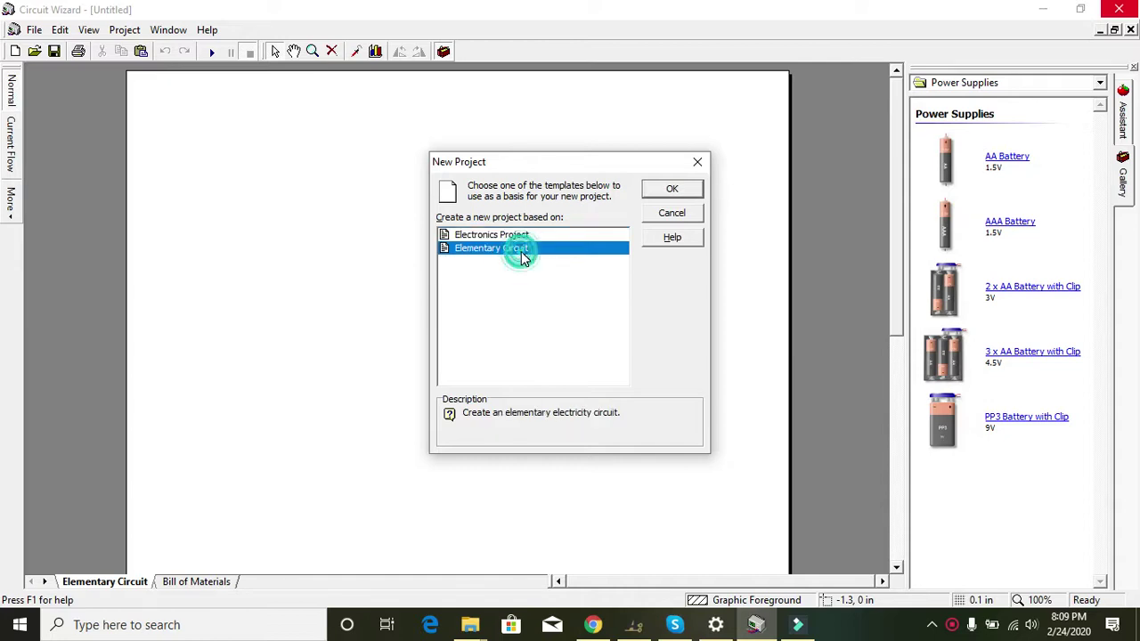
pyautogui.click(671, 190)
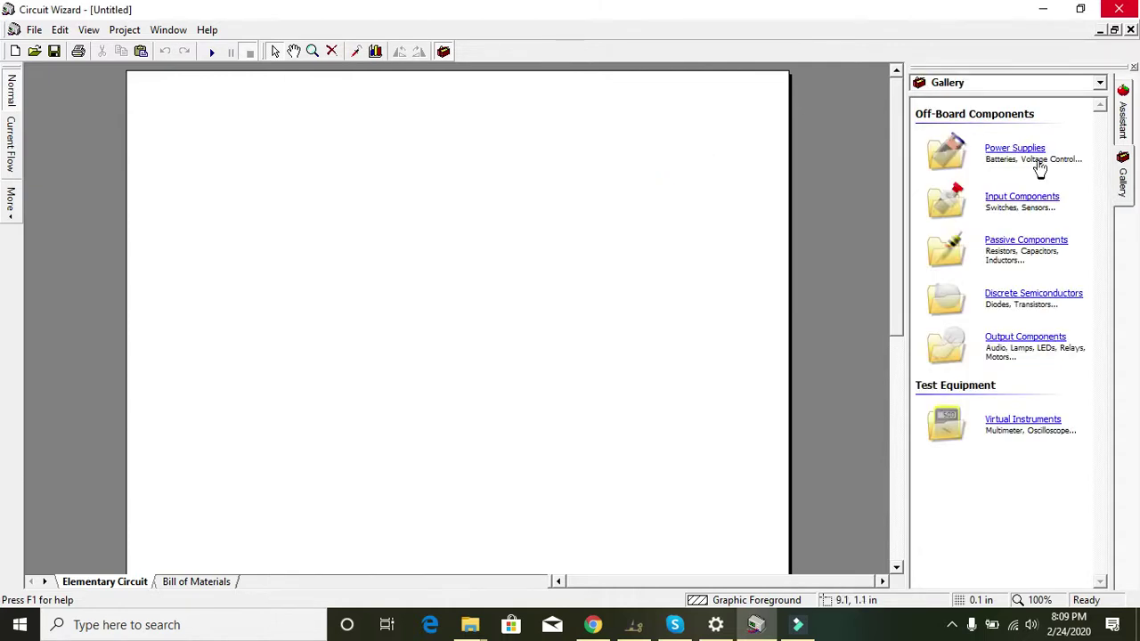
# Place a 2 x AA Battery with Clip (3V) and switch the gallery to Electromechanical
pyautogui.click(1015, 149)
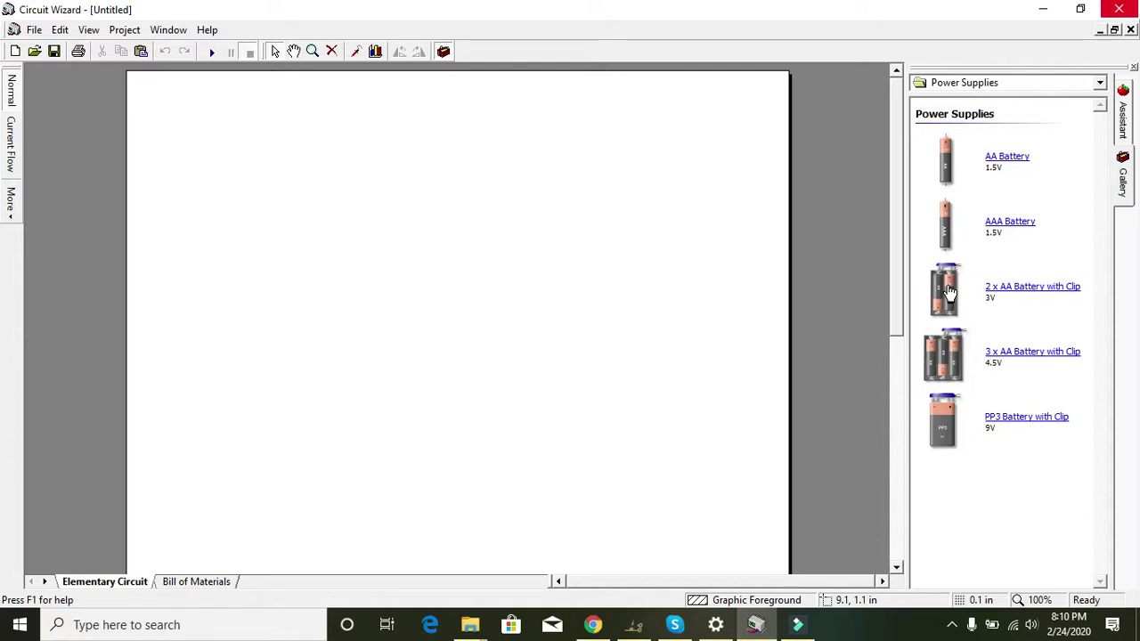
pyautogui.moveTo(949, 291); pyautogui.dragTo(313, 330)
pyautogui.click(507, 338)
pyautogui.click(419, 331)
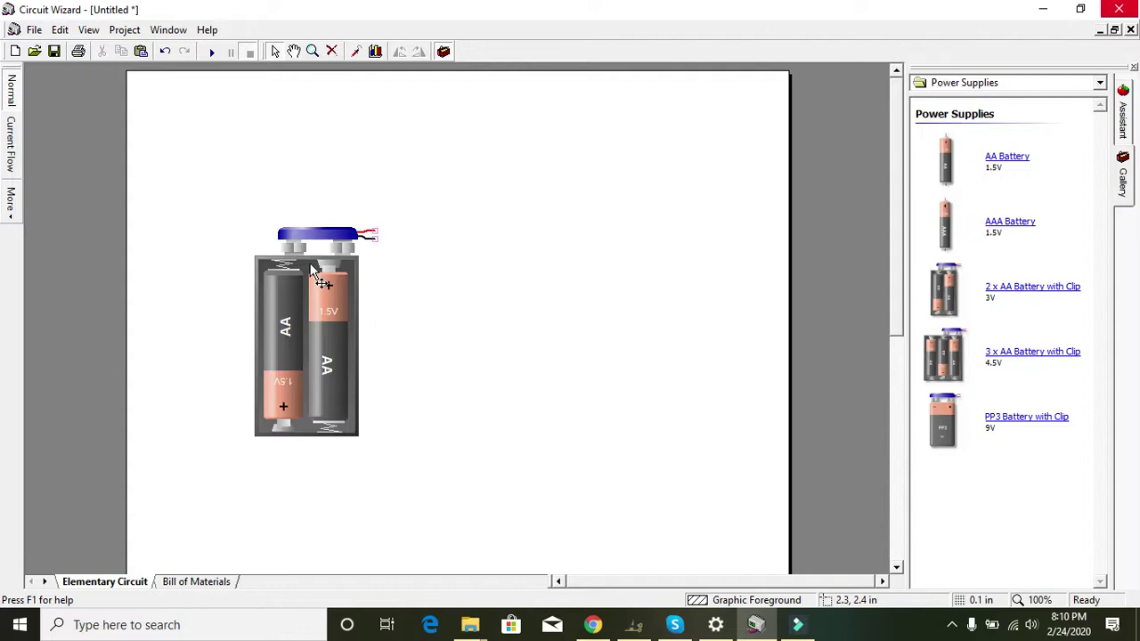
pyautogui.click(1100, 82)
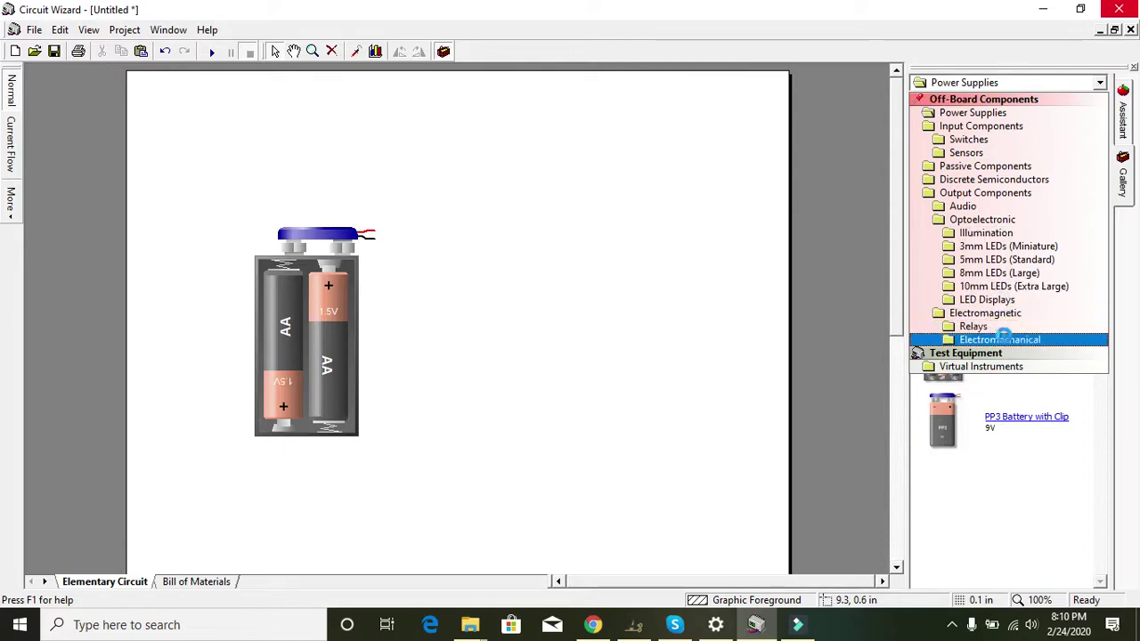
pyautogui.click(1005, 341)
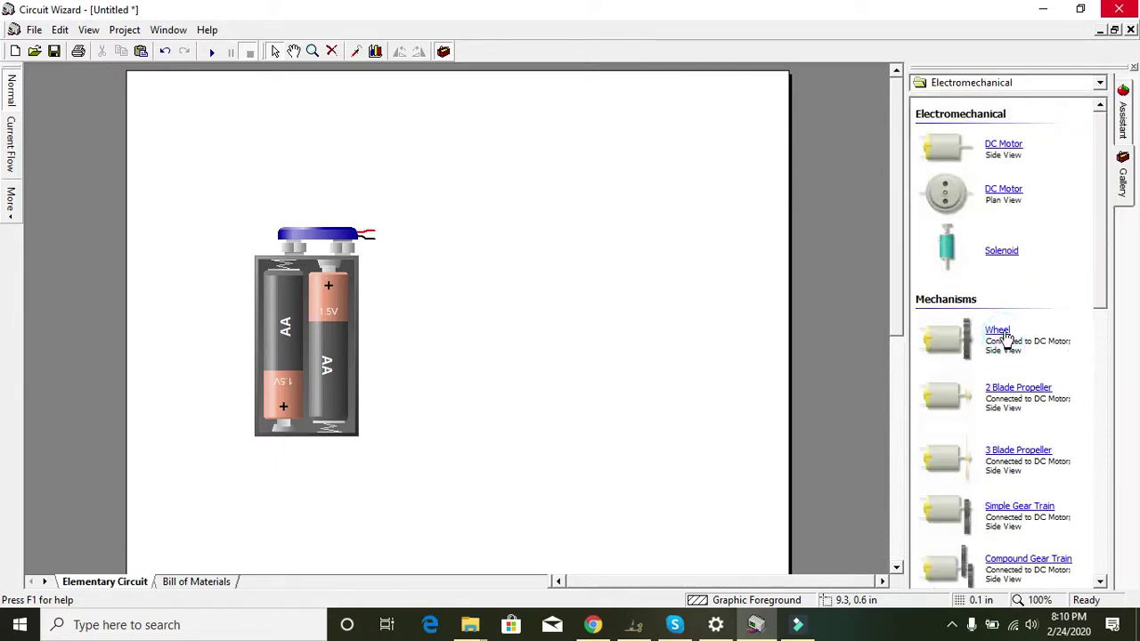
# Place a side-view DC motor beside the battery
pyautogui.click(1012, 154)
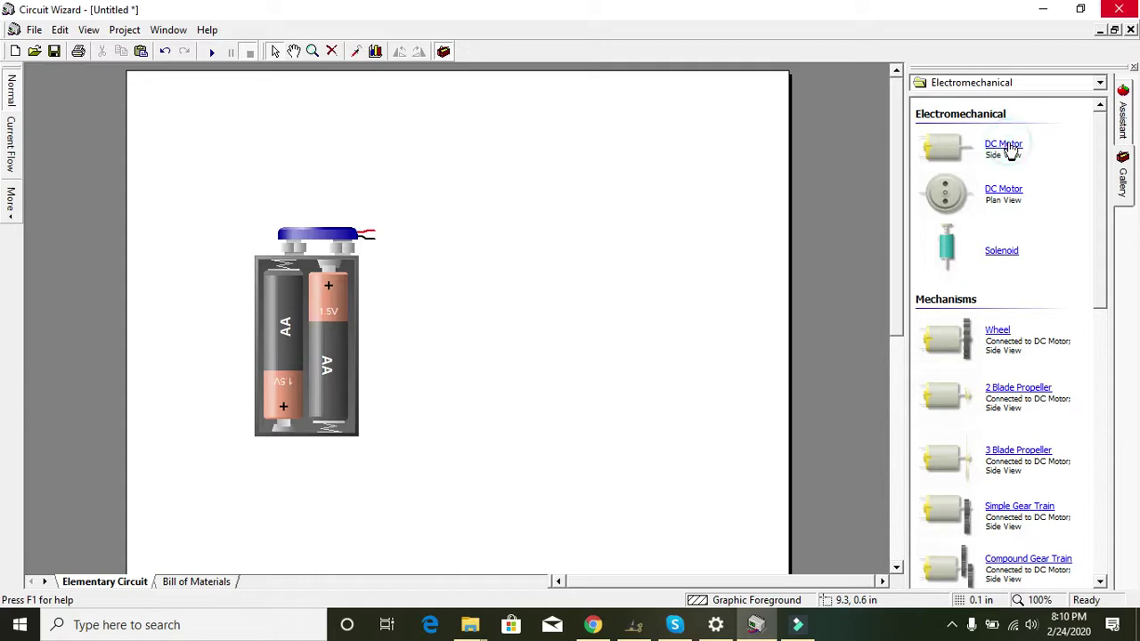
pyautogui.moveTo(1012, 153)
pyautogui.mouseDown()
pyautogui.moveTo(642, 295)
pyautogui.moveTo(535, 360)
pyautogui.moveTo(537, 283)
pyautogui.mouseUp()
pyautogui.click(591, 387)
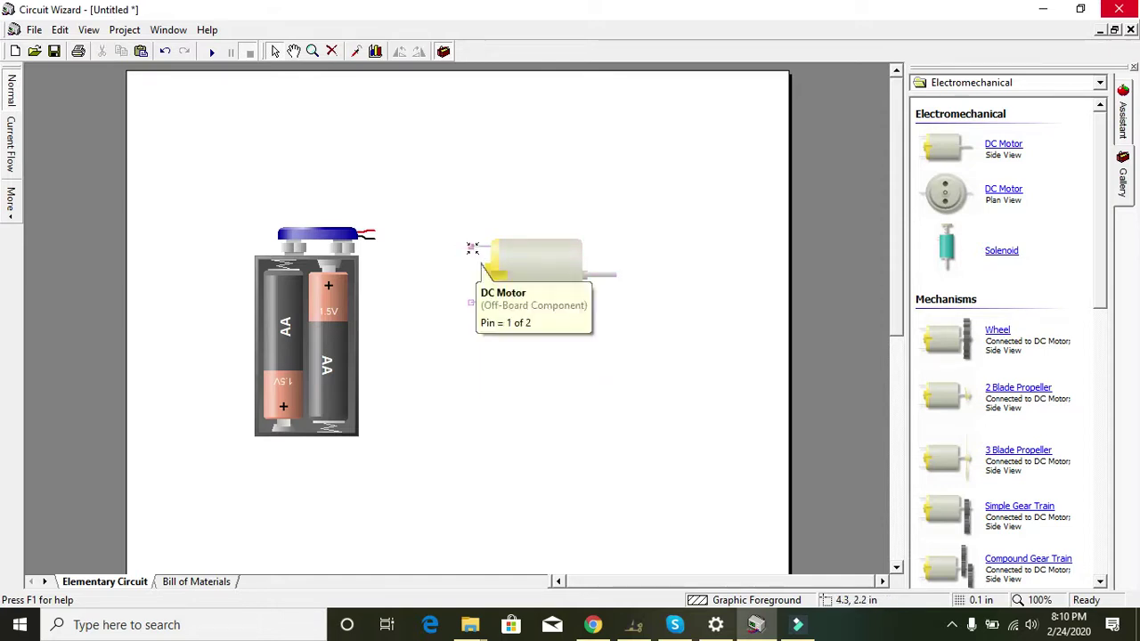
# Wire the motor's pins to the battery's positive and negative leads, then run the simulation
pyautogui.moveTo(472, 248); pyautogui.dragTo(460, 240)
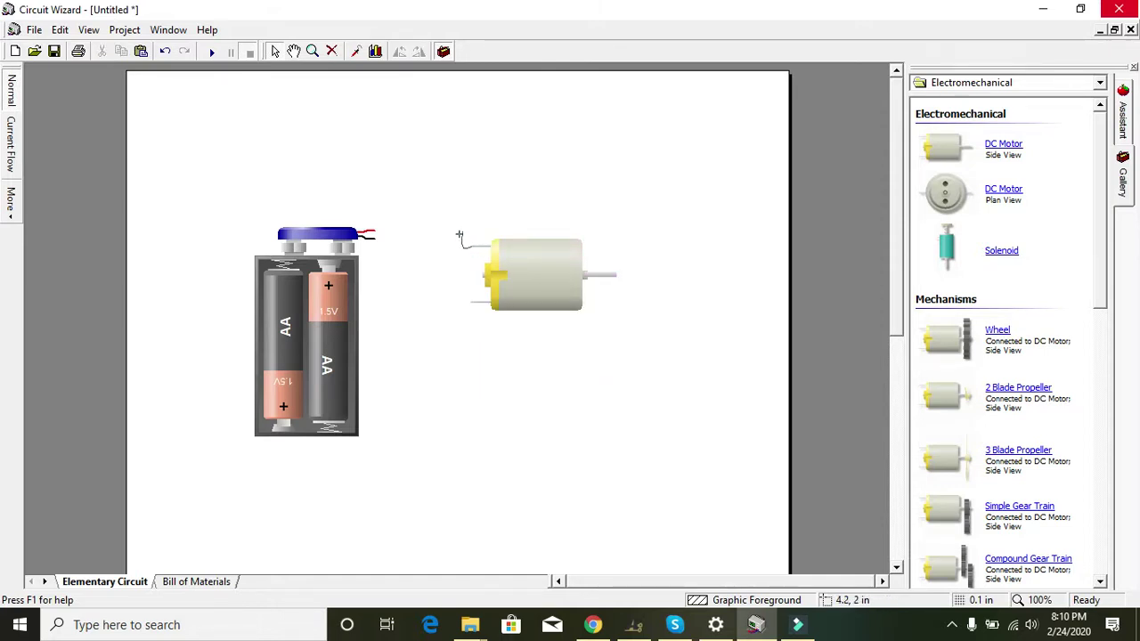
pyautogui.click(460, 235)
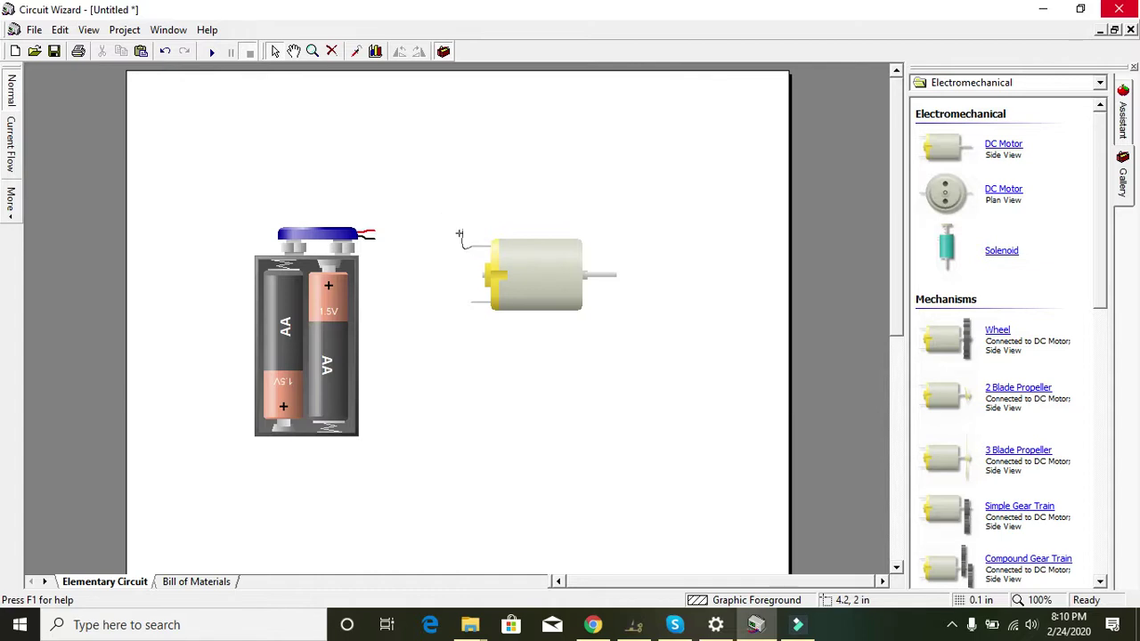
pyautogui.click(372, 235)
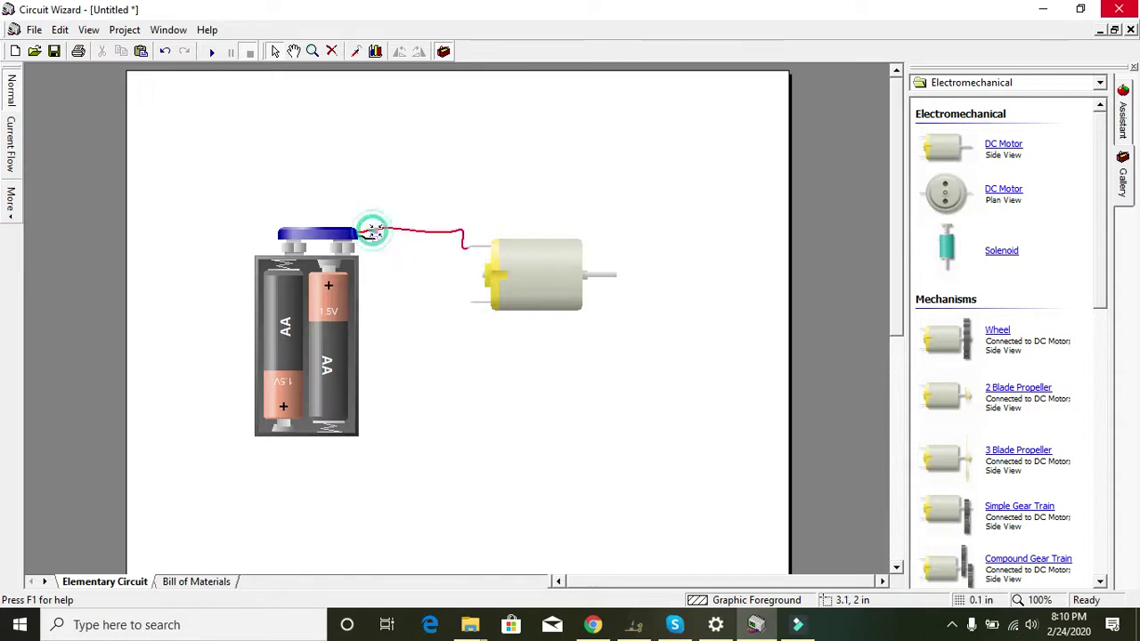
pyautogui.click(472, 304)
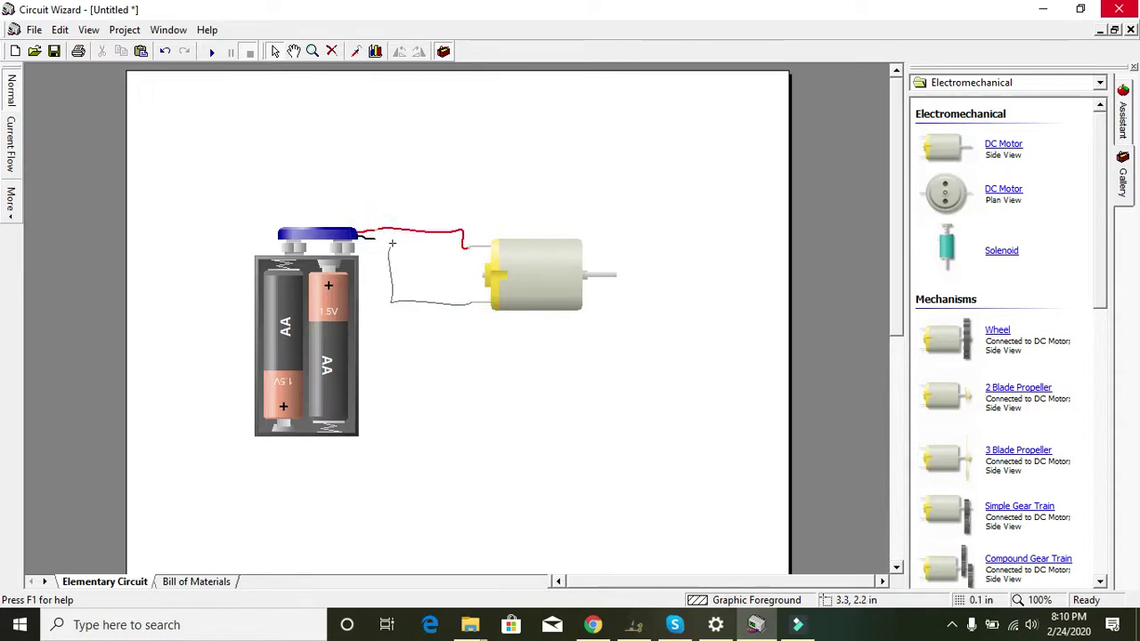
pyautogui.click(440, 303)
pyautogui.click(469, 306)
pyautogui.click(373, 238)
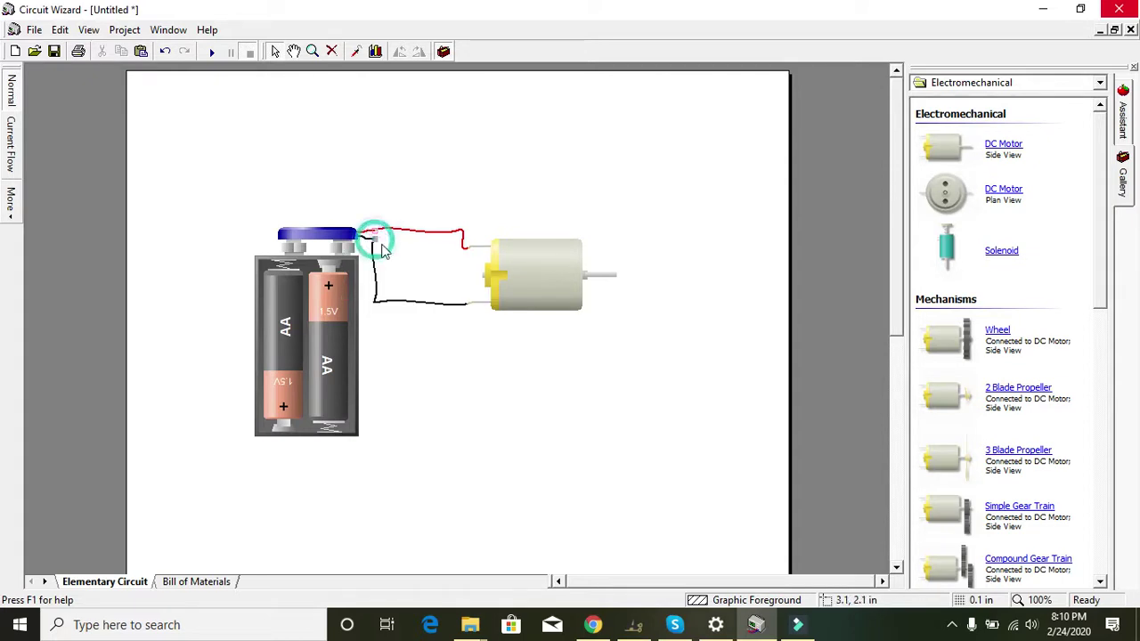
pyautogui.click(211, 51)
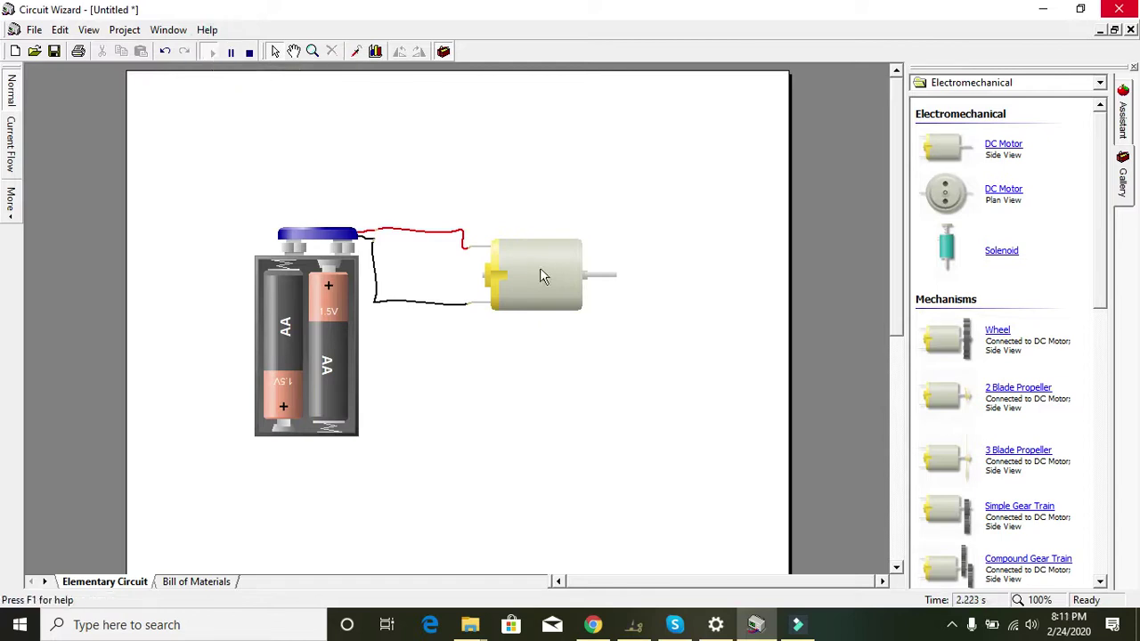
# Check the motor reads 10,000 rpm, 214.25 mA, 367.24 mW, then stop the simulation
pyautogui.moveTo(543, 270)
pyautogui.click(250, 51)
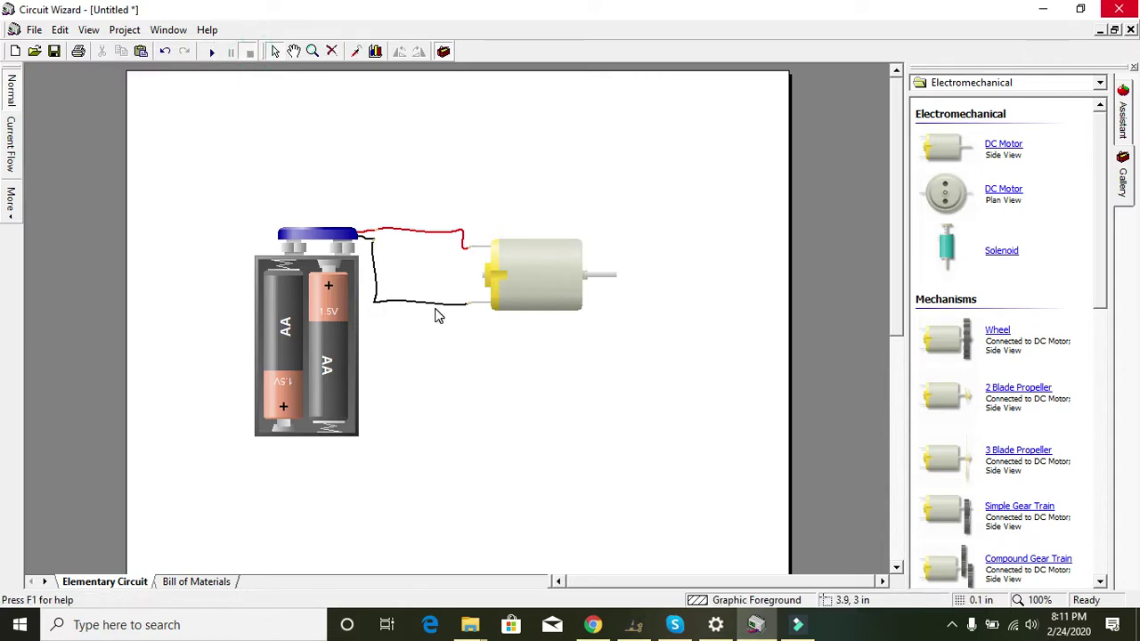
# Delete the black wire and the plain DC motor
pyautogui.click(435, 304)
pyautogui.press('Delete')
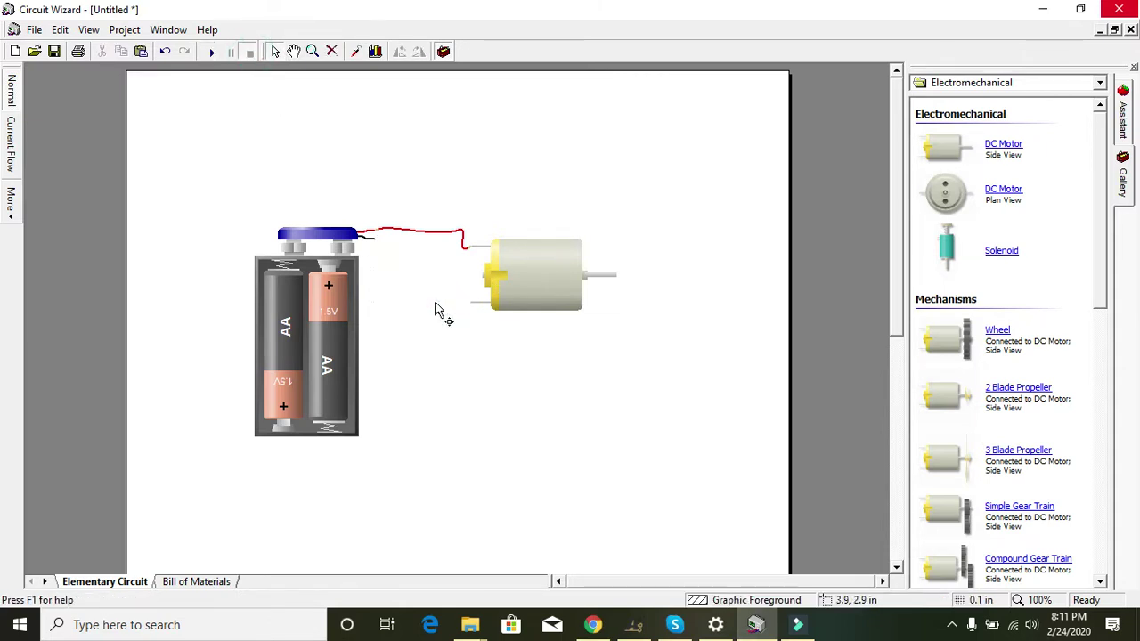
pyautogui.click(559, 288)
pyautogui.press('Delete')
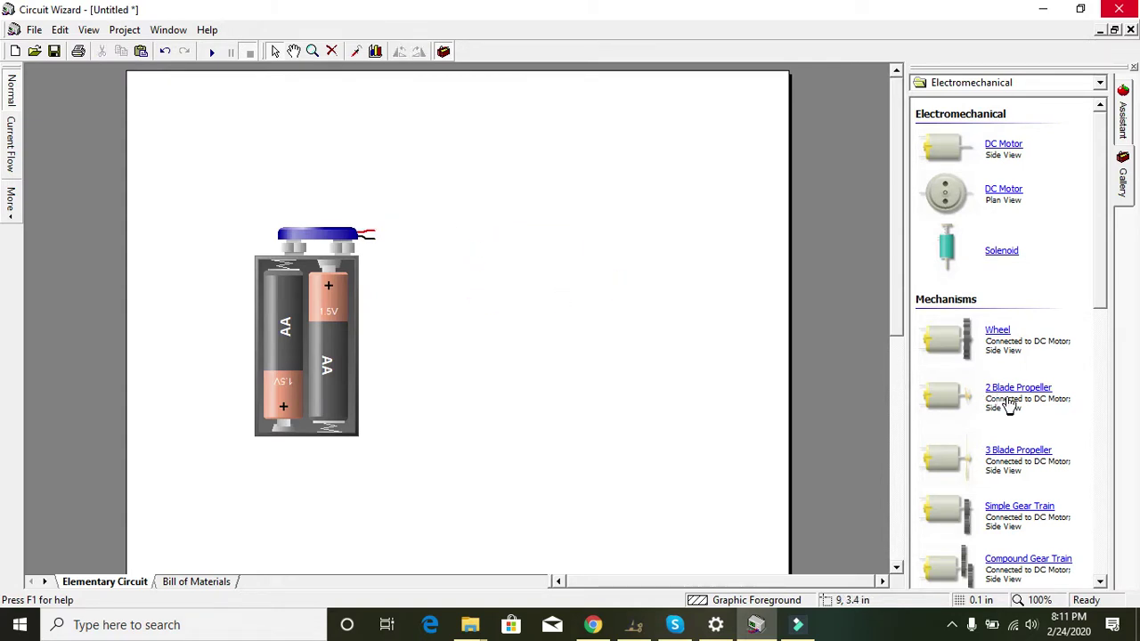
# Place a 2 Blade Propeller motor and wire it to the battery leads
pyautogui.moveTo(1009, 404); pyautogui.dragTo(568, 327)
pyautogui.click(689, 417)
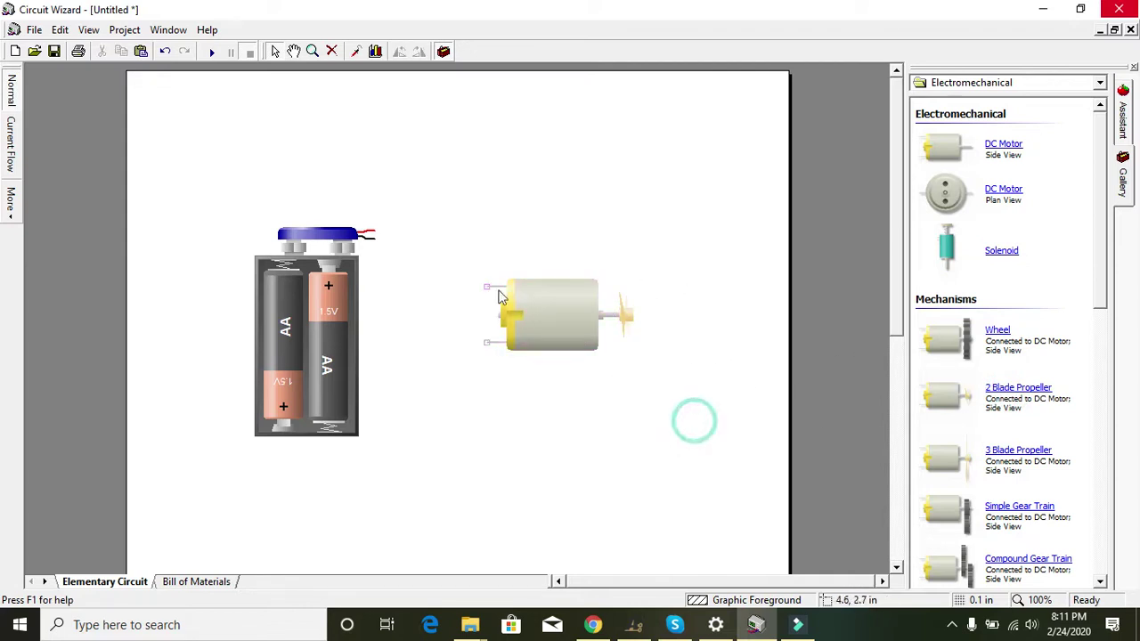
pyautogui.moveTo(490, 288)
pyautogui.mouseDown()
pyautogui.moveTo(418, 228)
pyautogui.moveTo(374, 230)
pyautogui.moveTo(416, 314)
pyautogui.moveTo(404, 340)
pyautogui.moveTo(489, 340)
pyautogui.mouseUp()
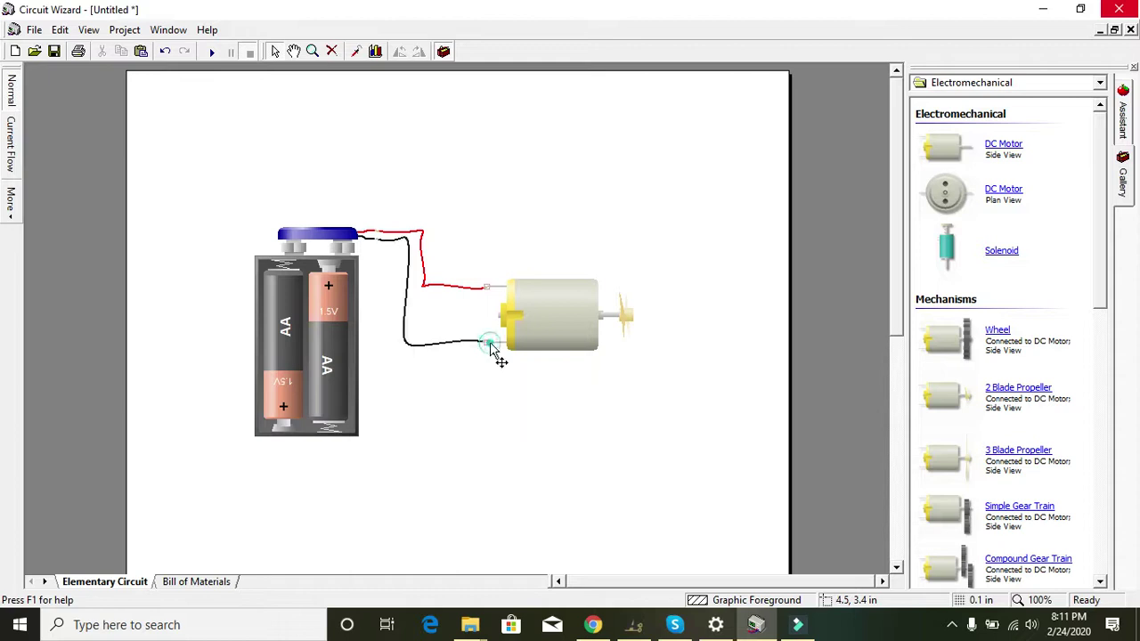
pyautogui.click(211, 52)
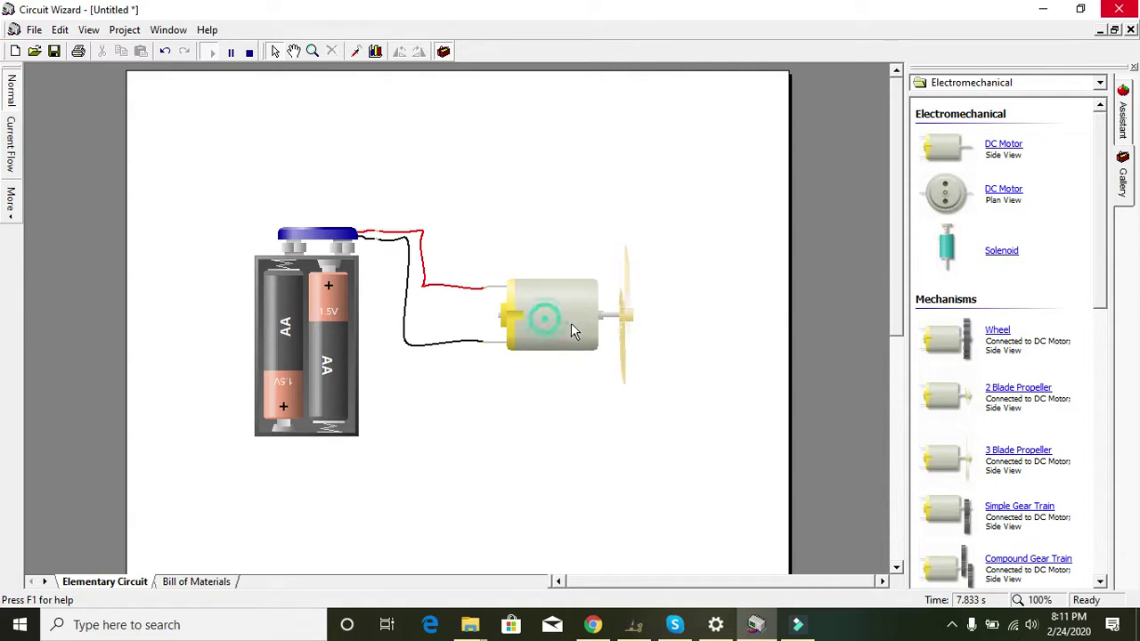
pyautogui.click(249, 53)
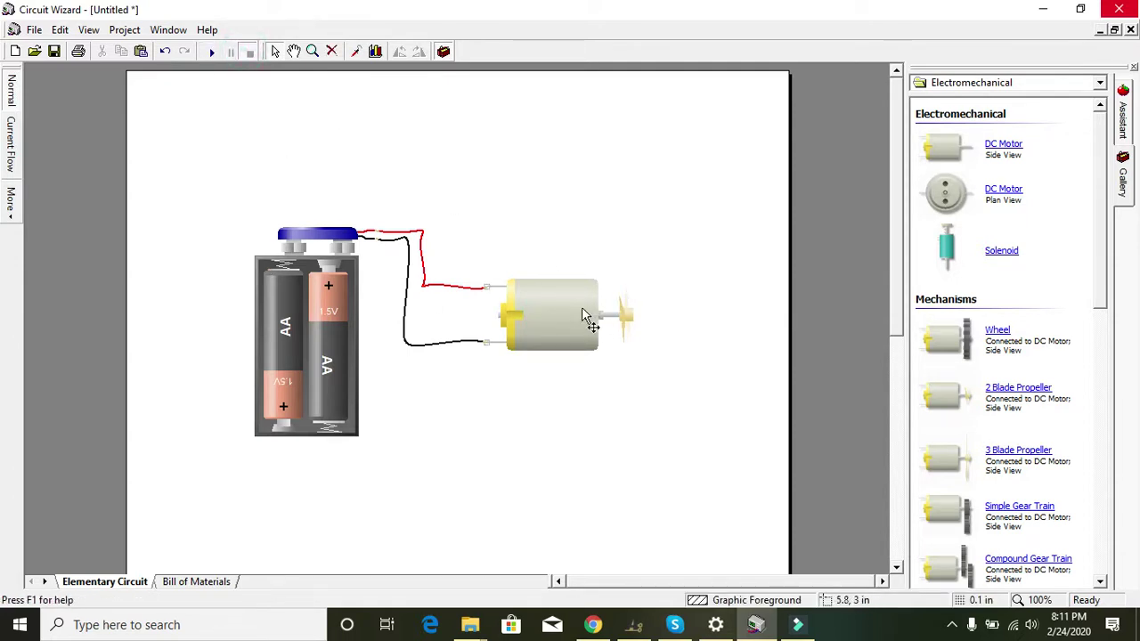
# Shift the propeller motor right and place an SPST Toggle Switch above it
pyautogui.moveTo(609, 320); pyautogui.dragTo(663, 326)
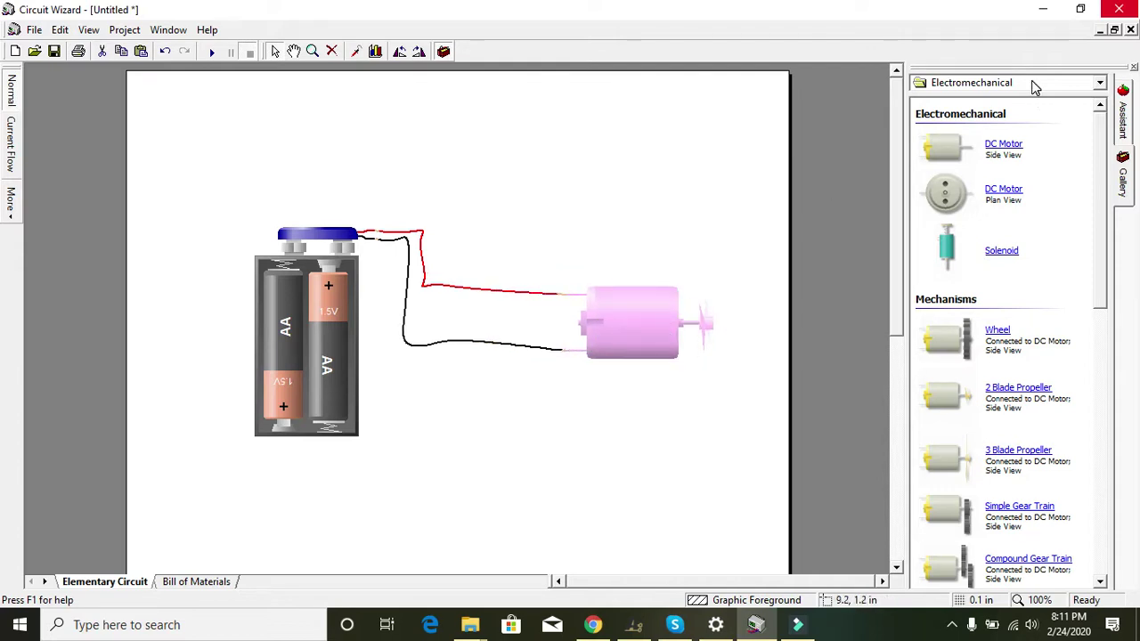
pyautogui.click(1033, 84)
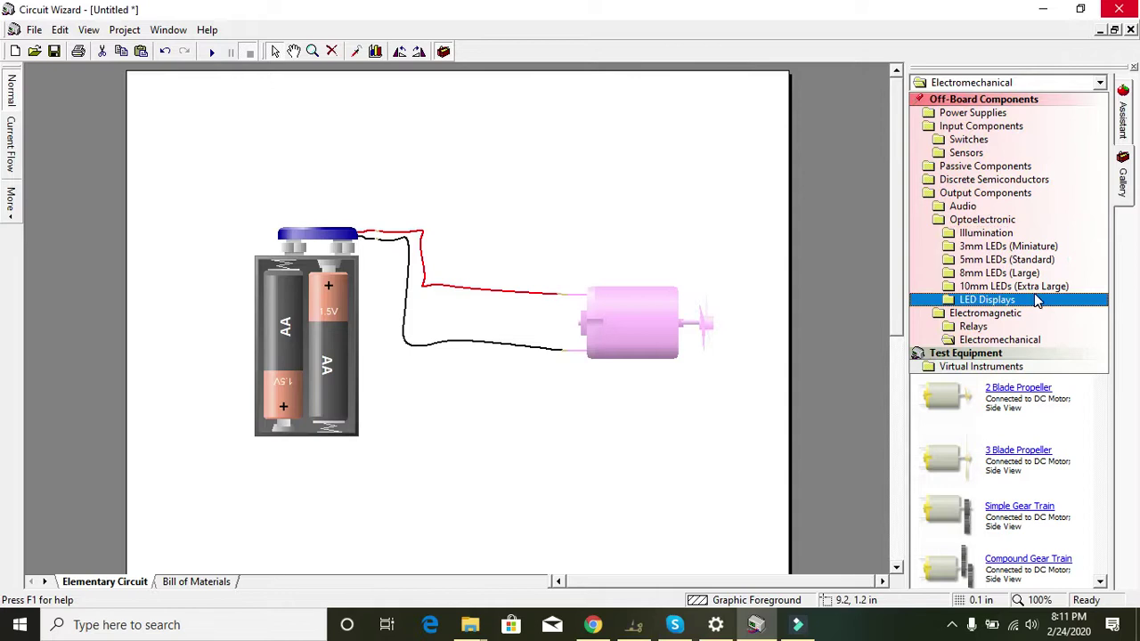
pyautogui.click(993, 140)
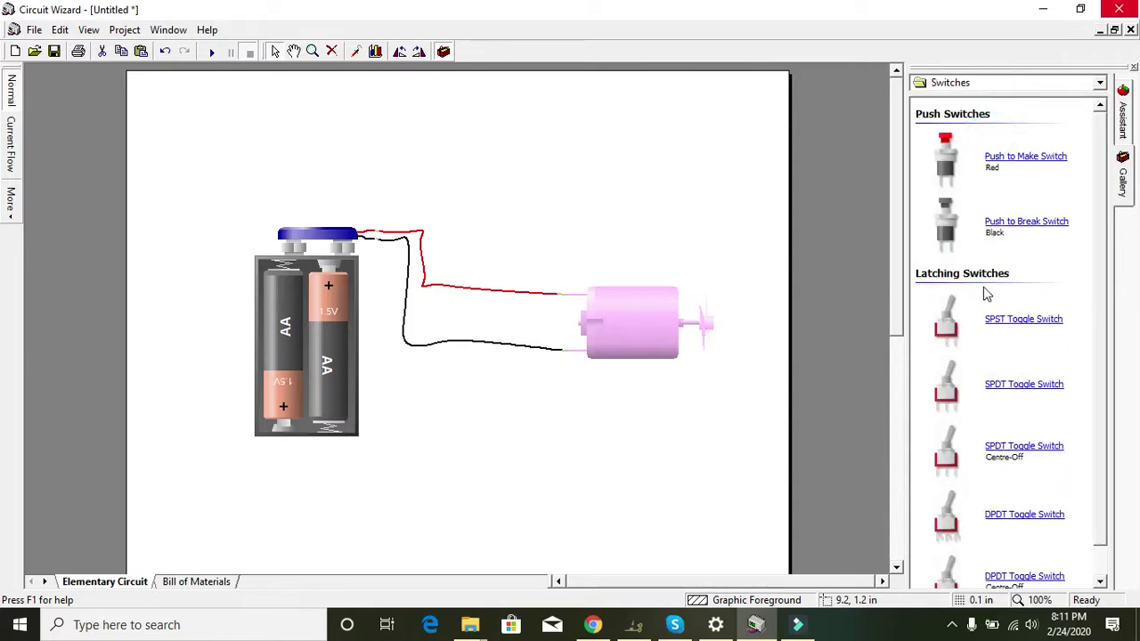
pyautogui.moveTo(1006, 330); pyautogui.dragTo(501, 185)
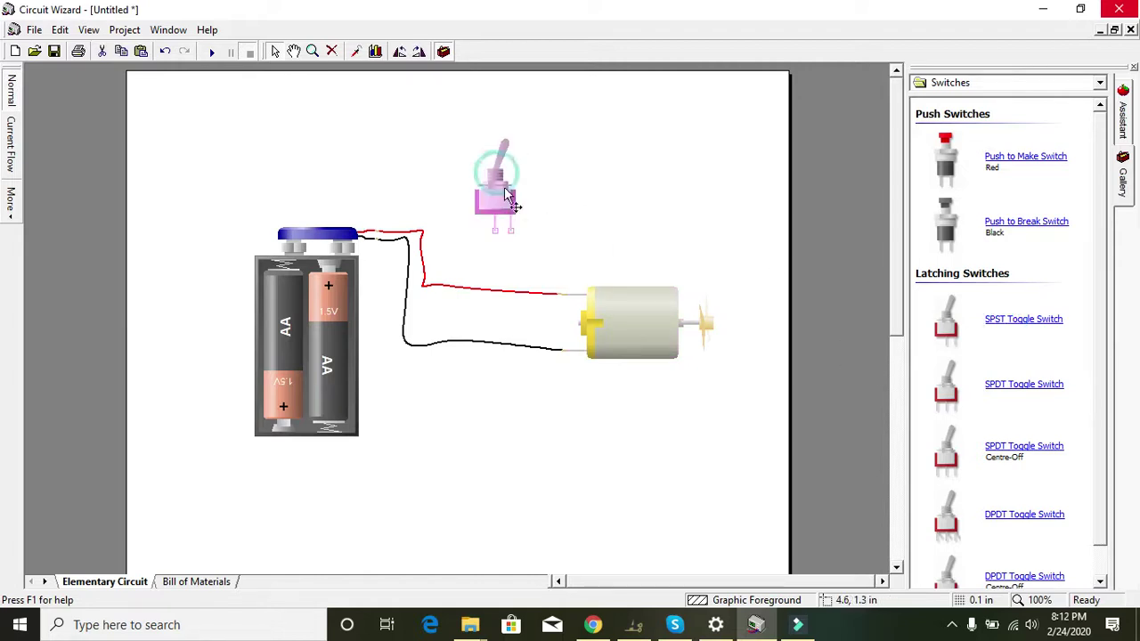
pyautogui.click(526, 272)
# Replace the red battery-to-motor wire with one routed through the switch, nudging the motor up
pyautogui.click(526, 294)
pyautogui.press('Delete')
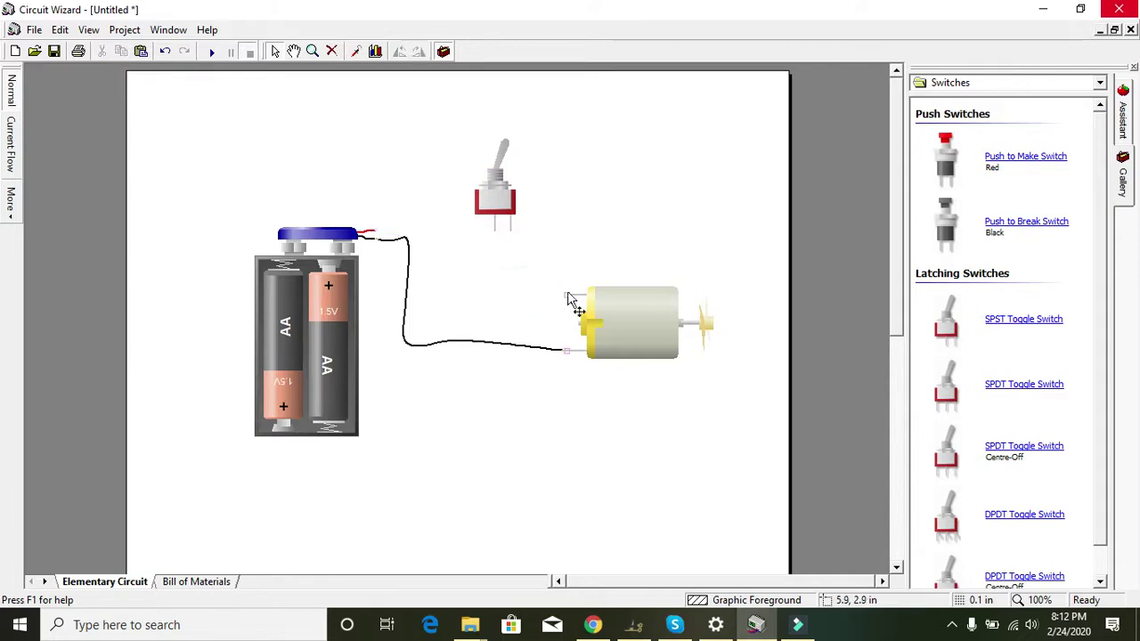
pyautogui.moveTo(567, 297); pyautogui.dragTo(374, 233)
pyautogui.moveTo(643, 311); pyautogui.dragTo(637, 287)
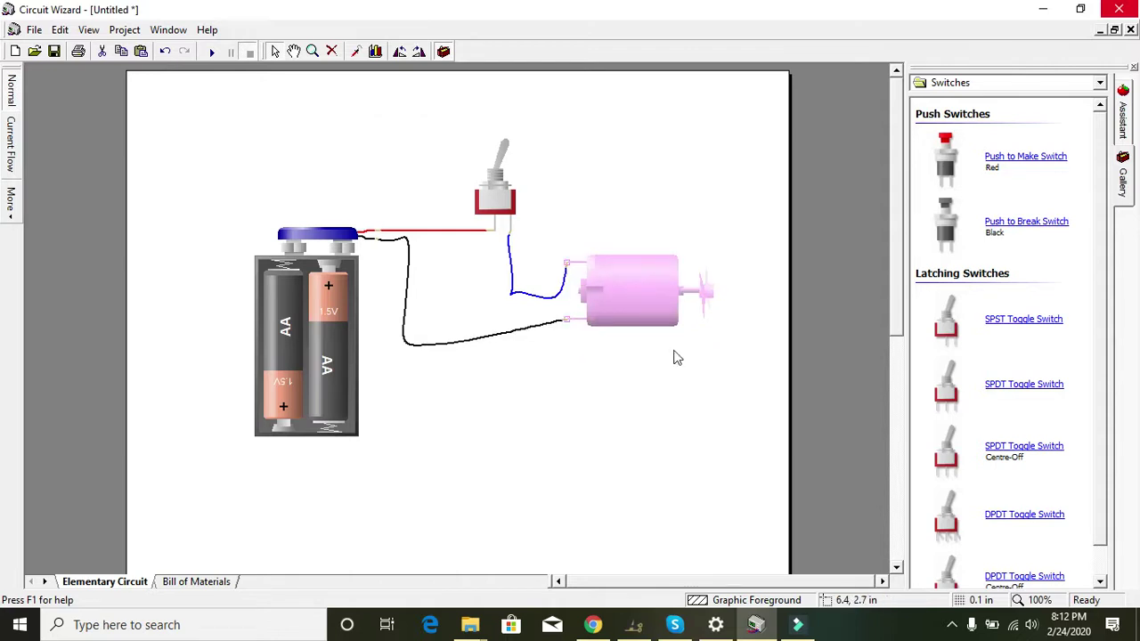
pyautogui.click(735, 415)
pyautogui.click(1005, 85)
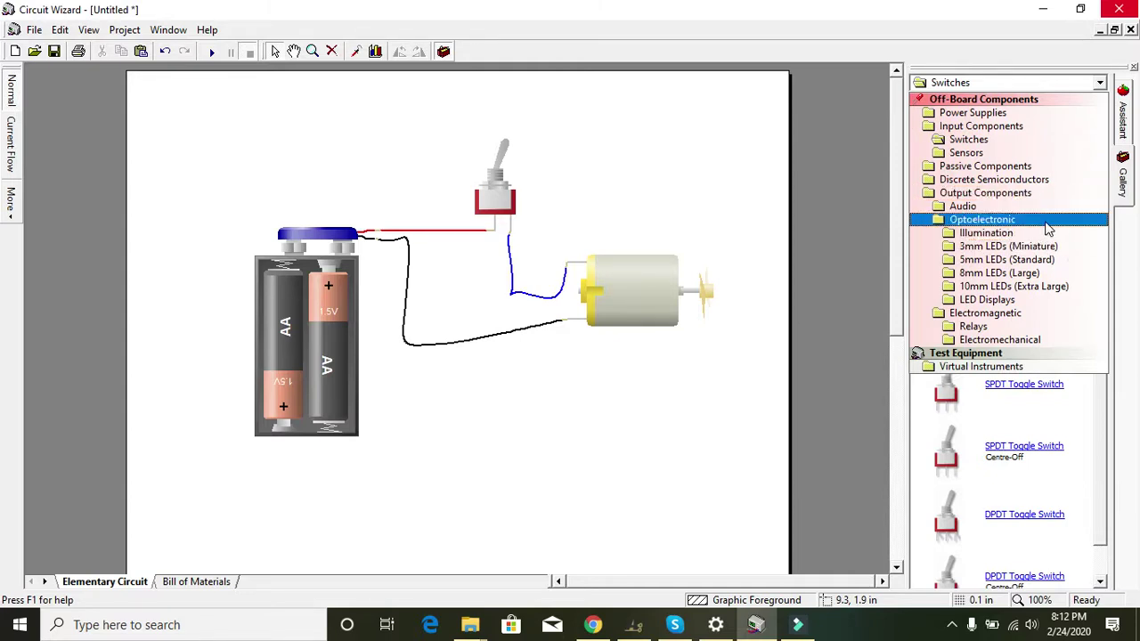
# Switch the gallery to the Electromechanical components
pyautogui.click(1009, 159)
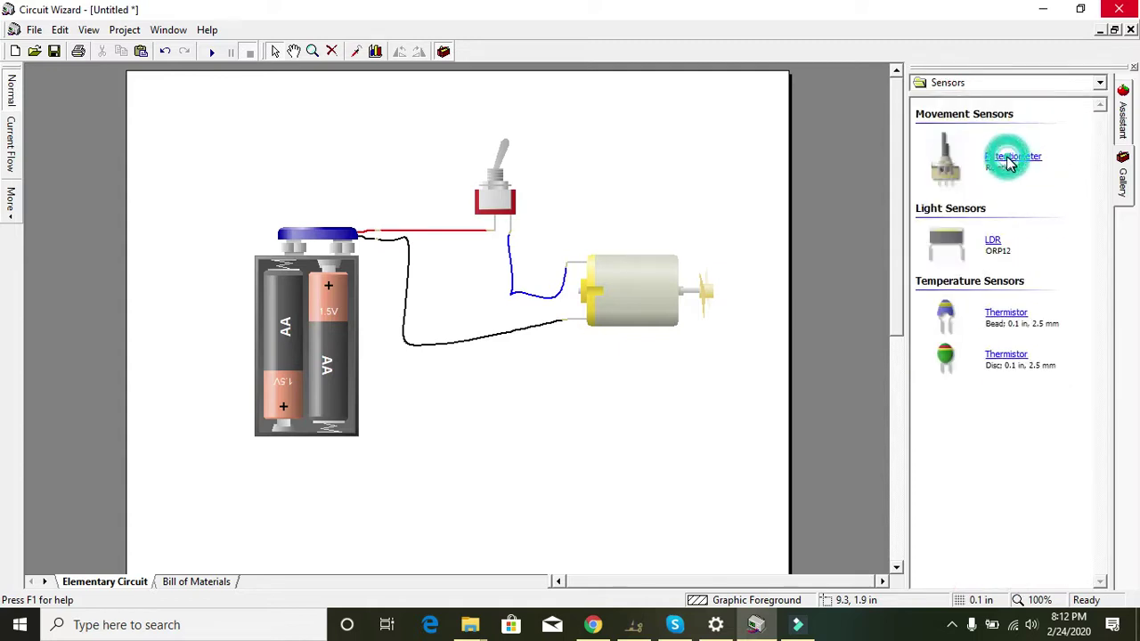
pyautogui.click(974, 83)
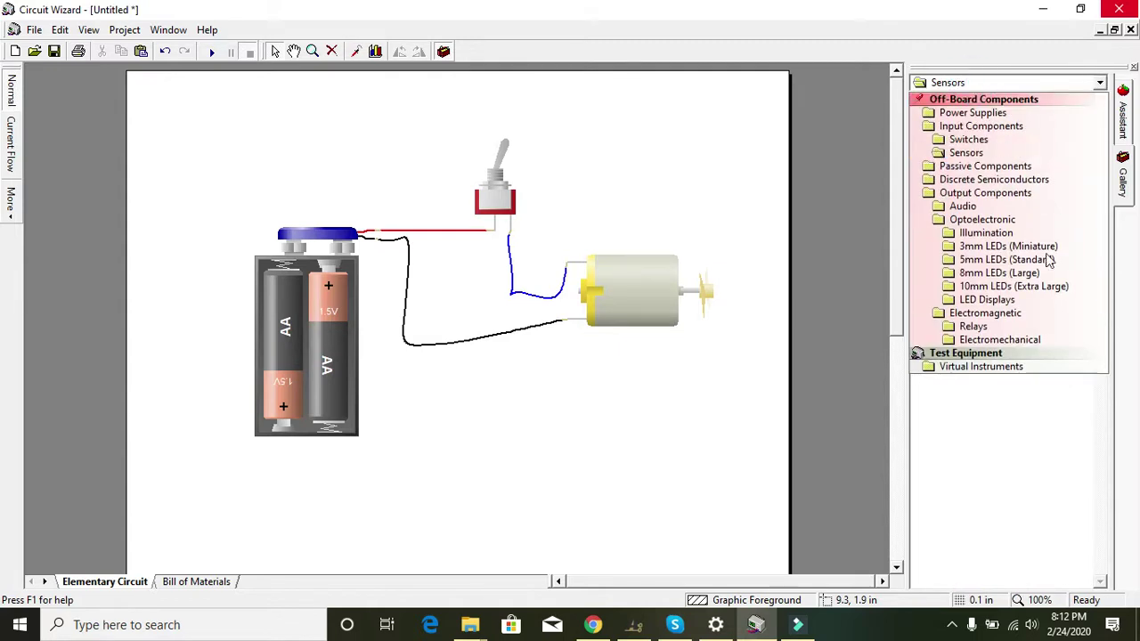
pyautogui.click(1024, 339)
pyautogui.moveTo(1106, 206); pyautogui.dragTo(1108, 426)
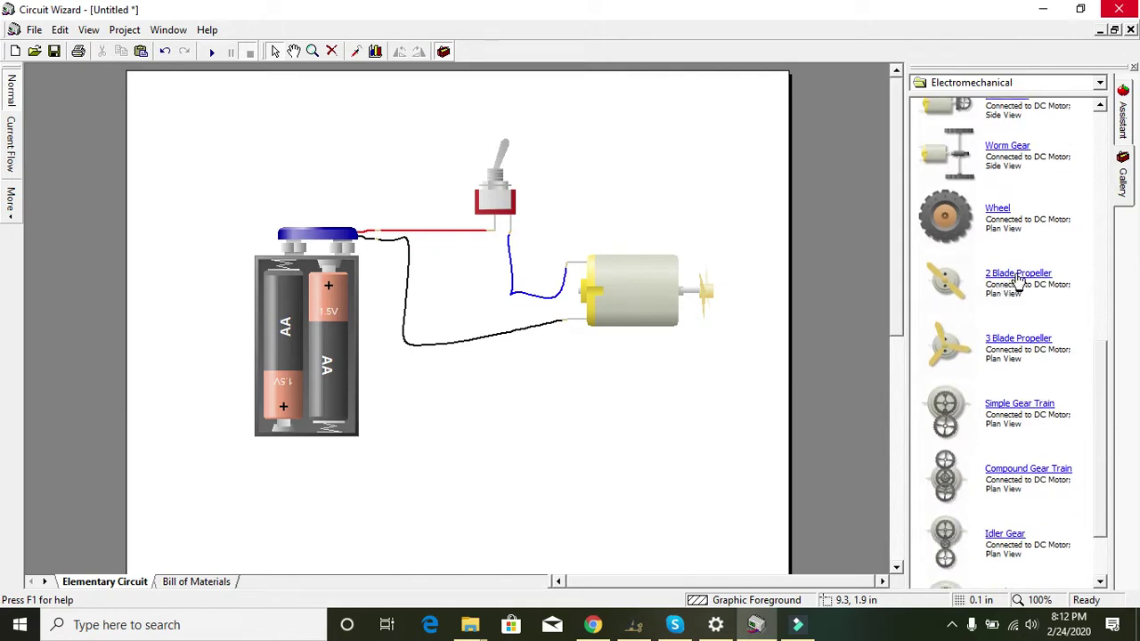
# Place a plan-view 2 Blade Propeller motor below the first and start its red lead
pyautogui.moveTo(1022, 279); pyautogui.dragTo(1040, 272)
pyautogui.moveTo(913, 277); pyautogui.dragTo(602, 463)
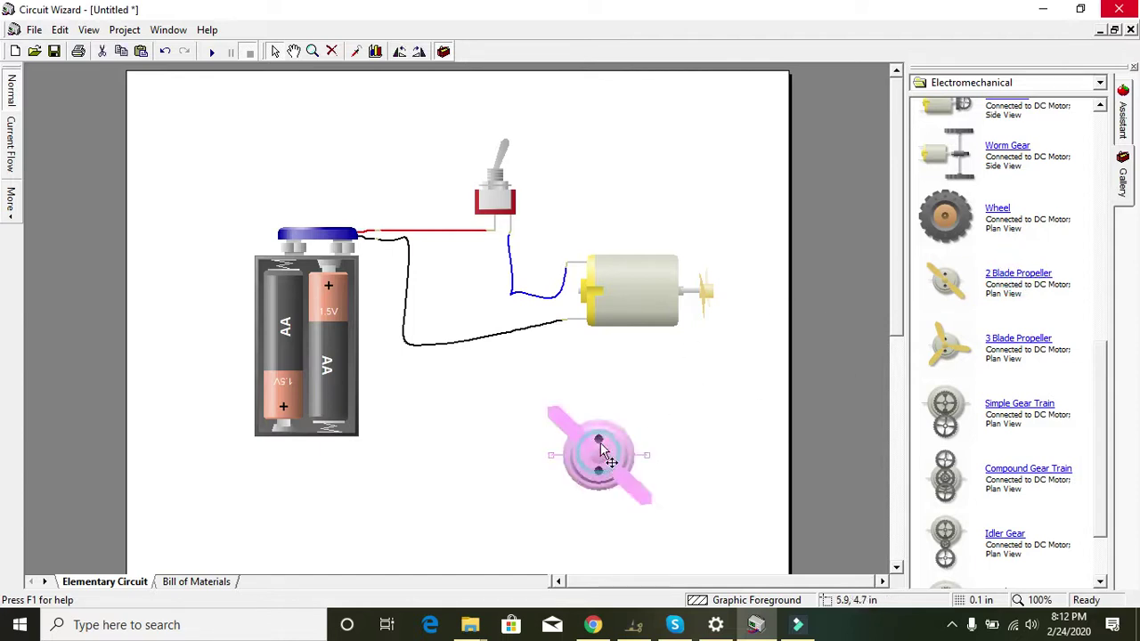
pyautogui.click(636, 382)
pyautogui.click(649, 454)
pyautogui.click(640, 357)
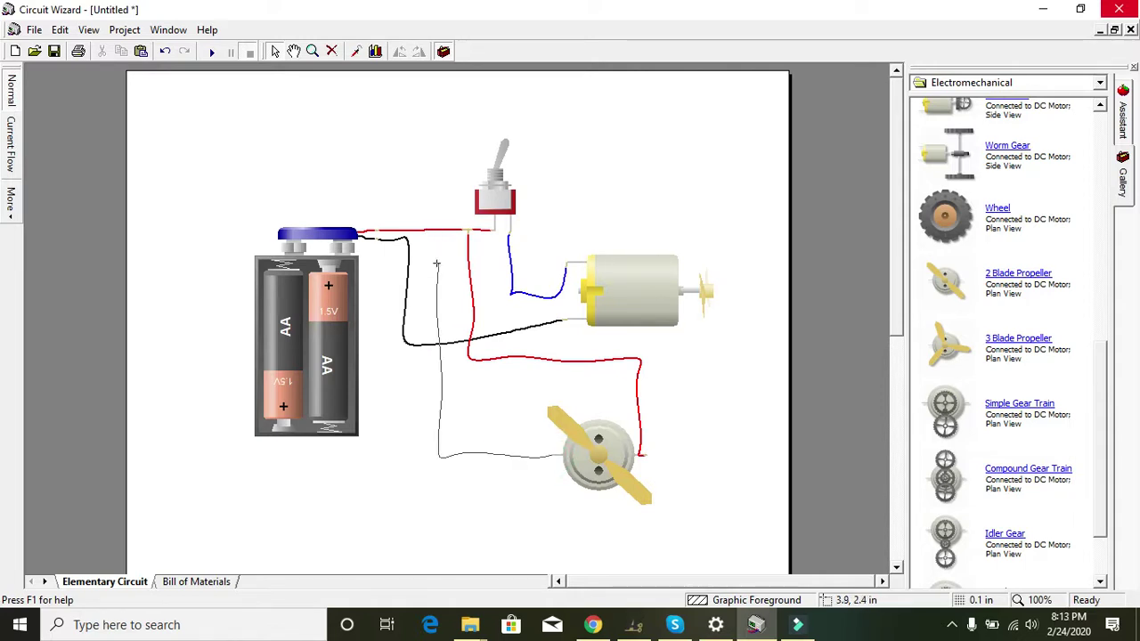
# Join the second motor to the black wire and switch output, then run the simulation
pyautogui.click(436, 349)
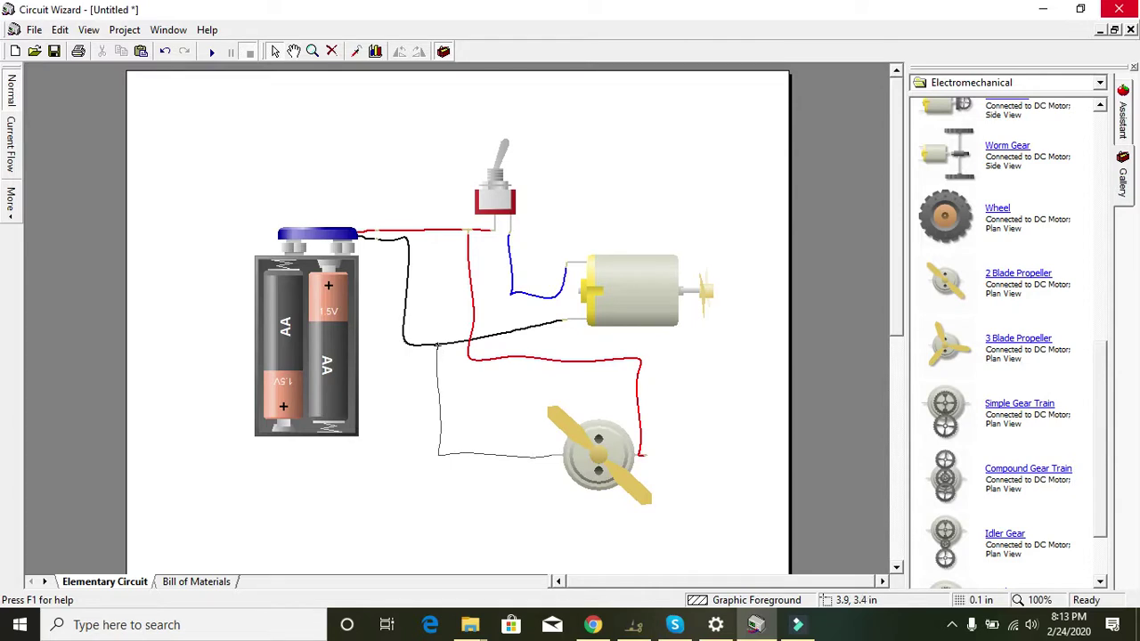
pyautogui.click(434, 339)
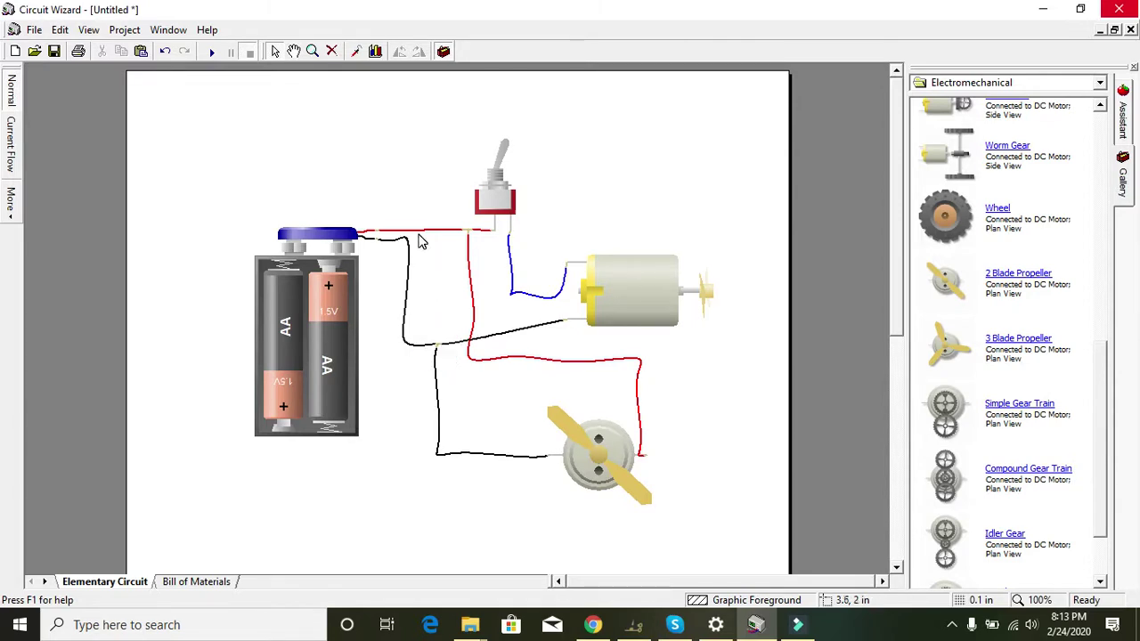
pyautogui.click(431, 257)
pyautogui.click(471, 270)
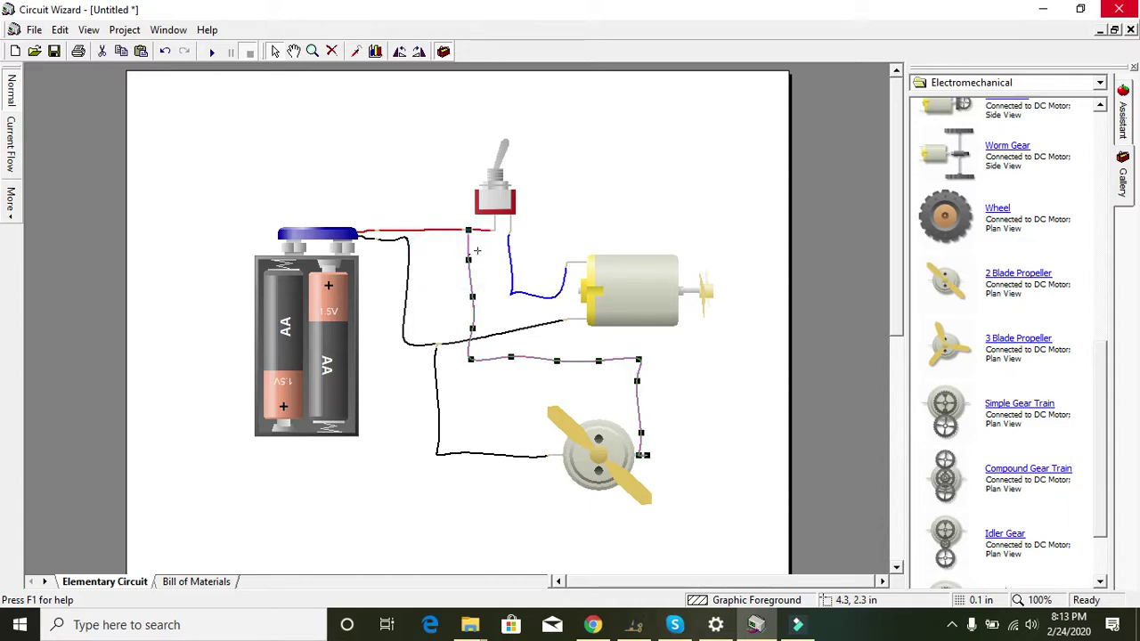
pyautogui.click(522, 260)
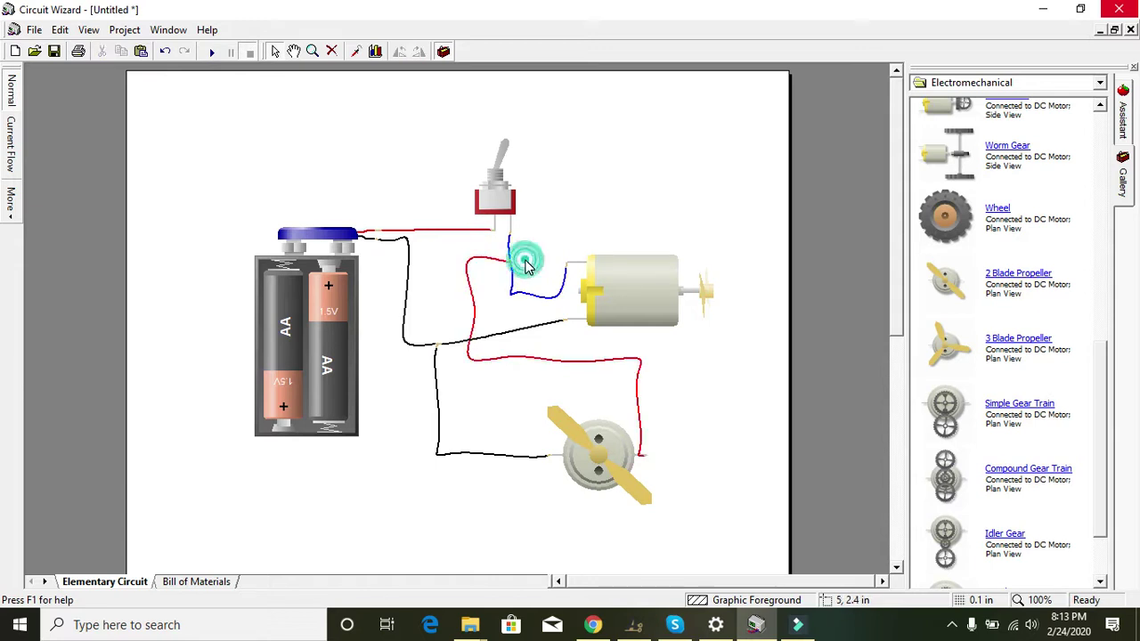
pyautogui.click(211, 52)
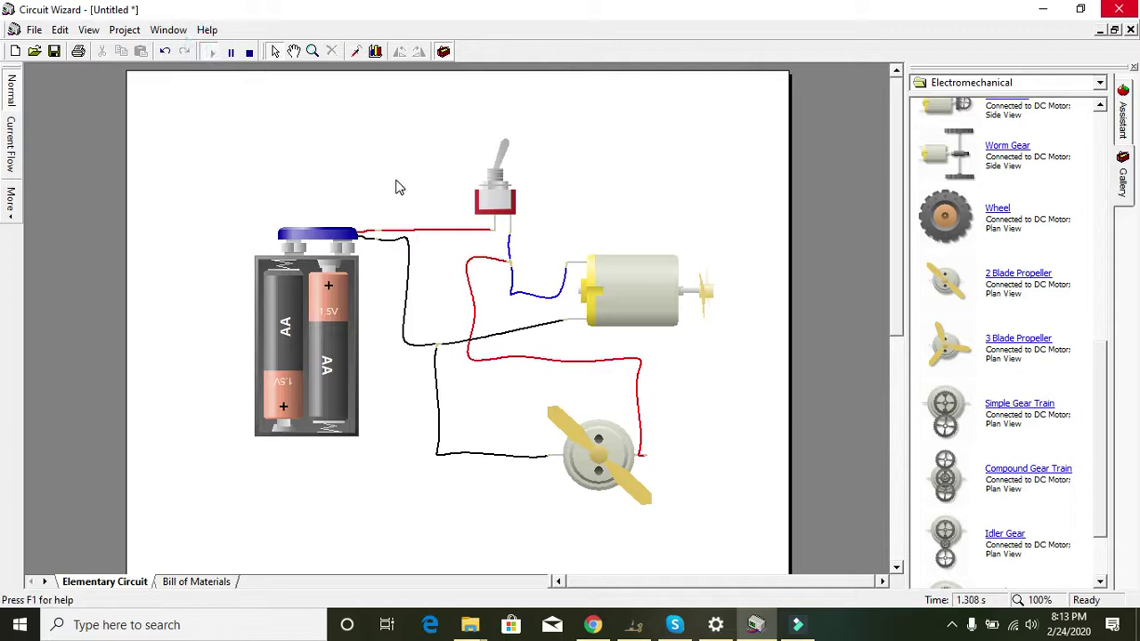
# Flip the toggle switch on so both propellers spin, the lower reaching 4,540.15 rpm
pyautogui.click(504, 150)
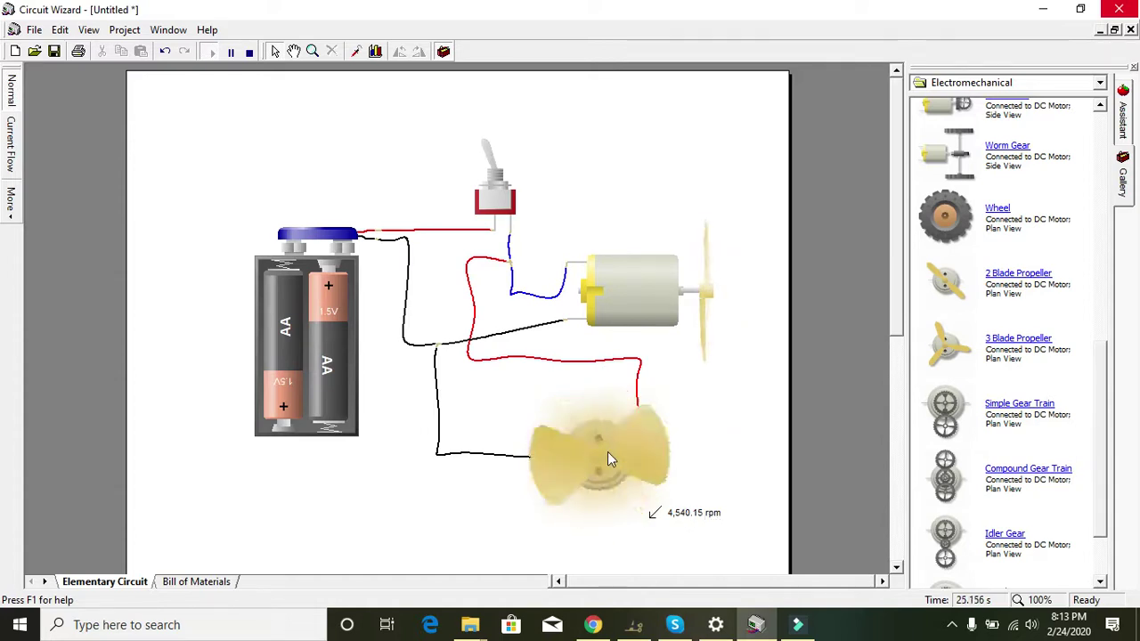
pyautogui.moveTo(608, 452)
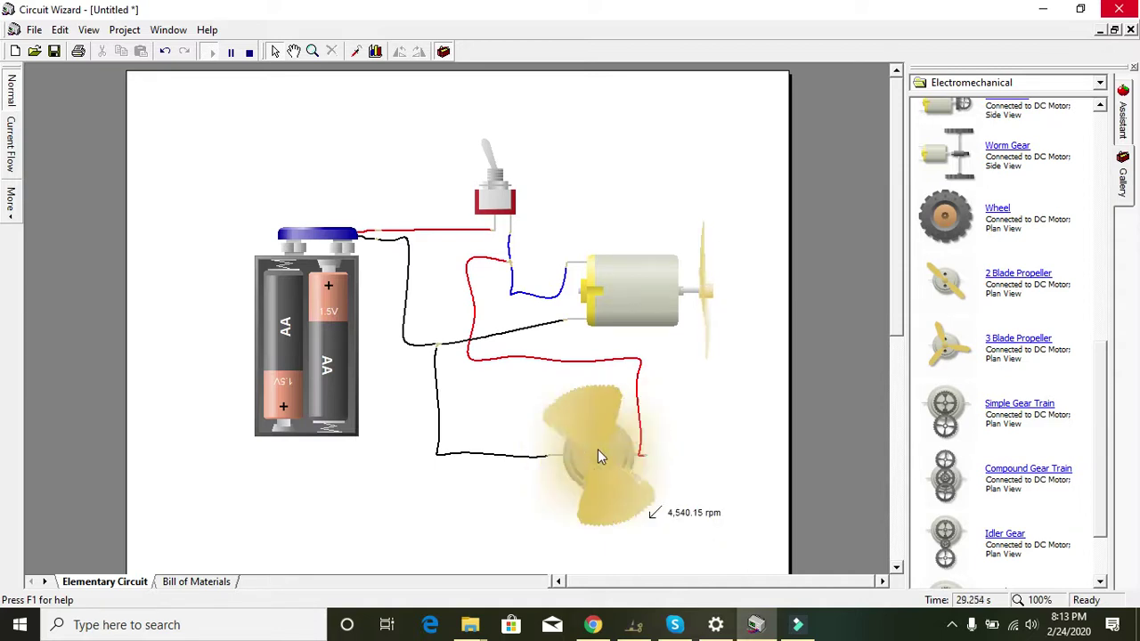
pyautogui.doubleClick(636, 287)
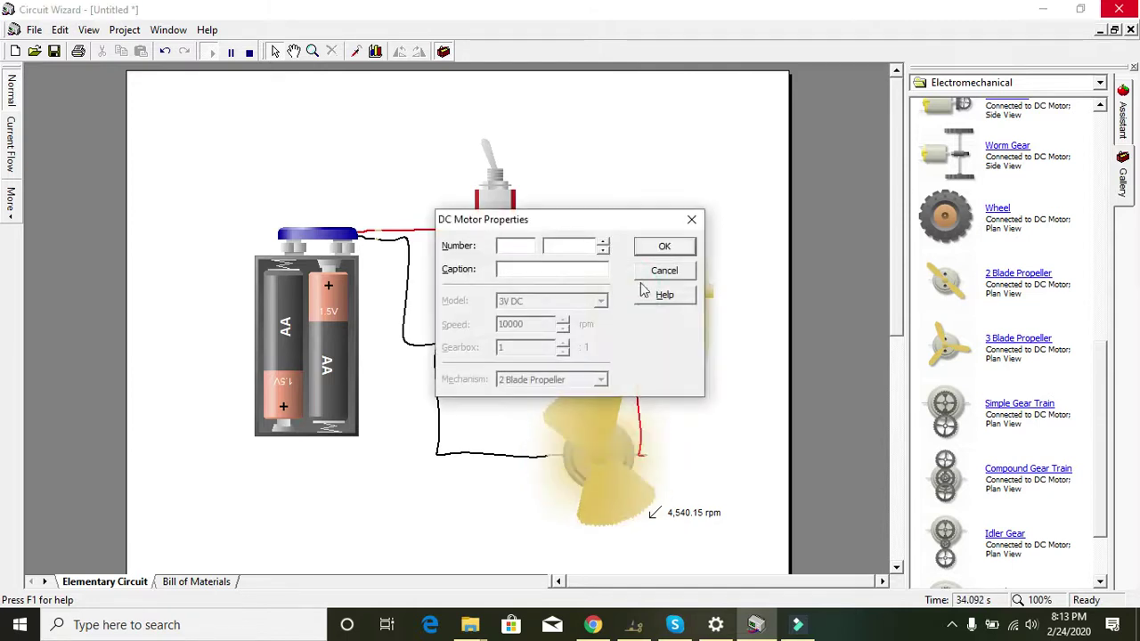
pyautogui.click(656, 279)
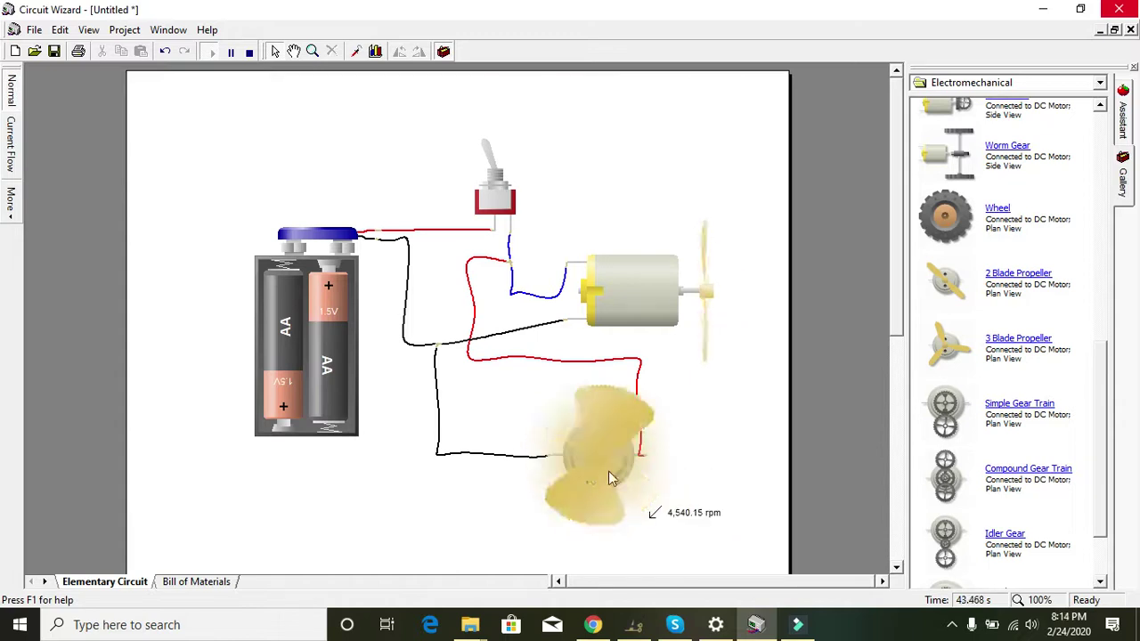
pyautogui.moveTo(548, 410)
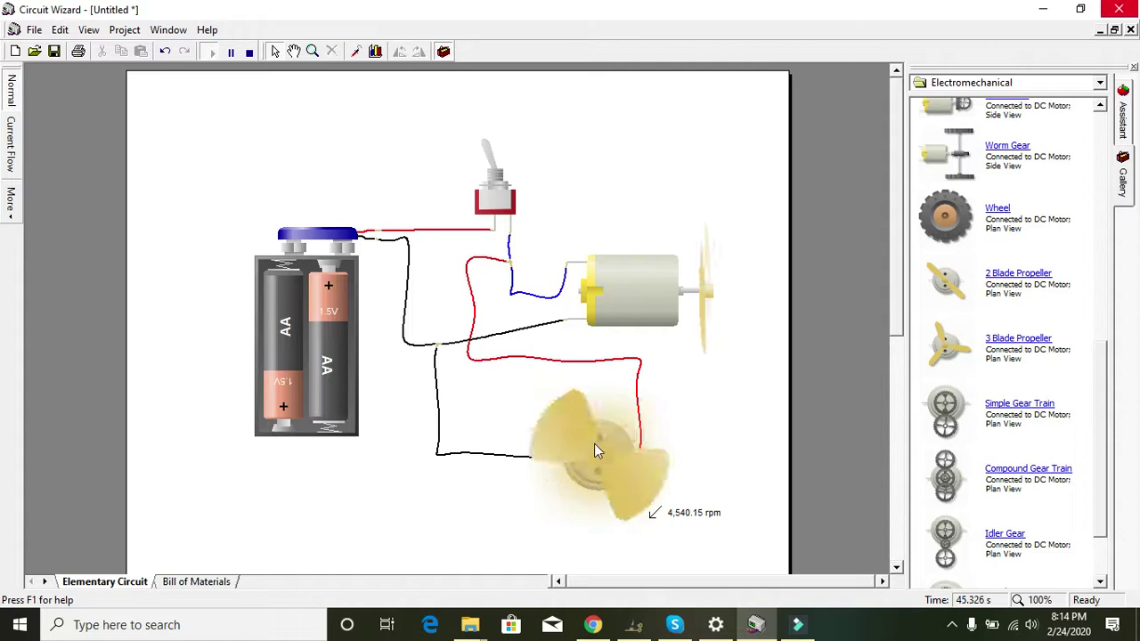